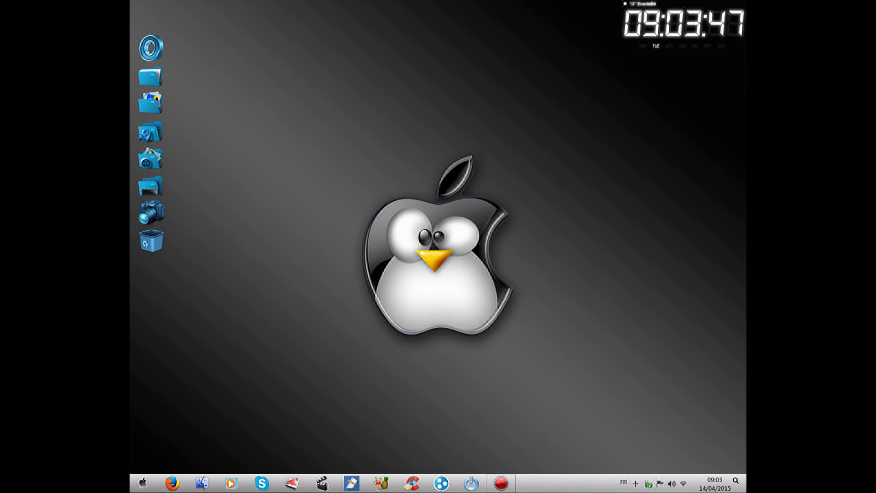
Open the properties of the computer and look through the general system information
click(143, 482)
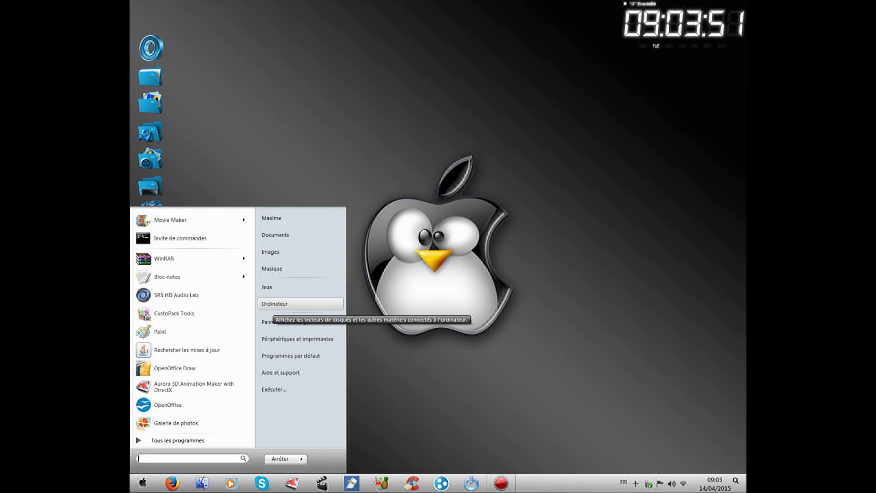
right_click(280, 304)
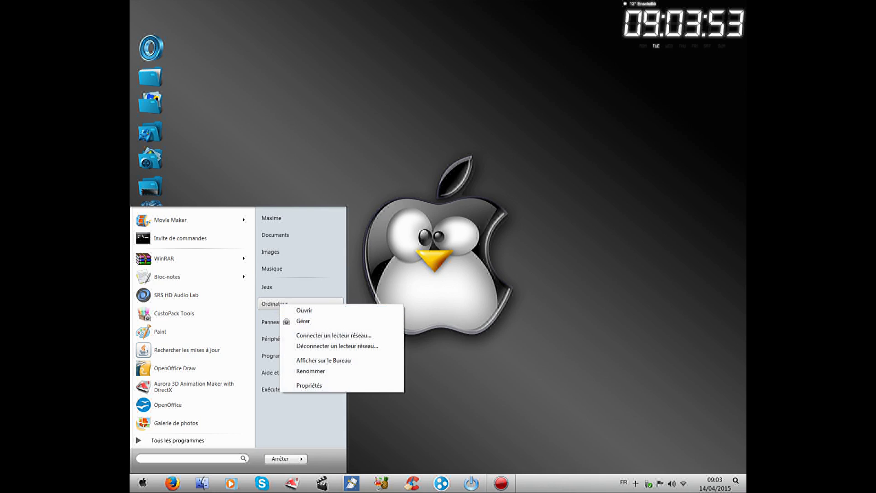
click(309, 385)
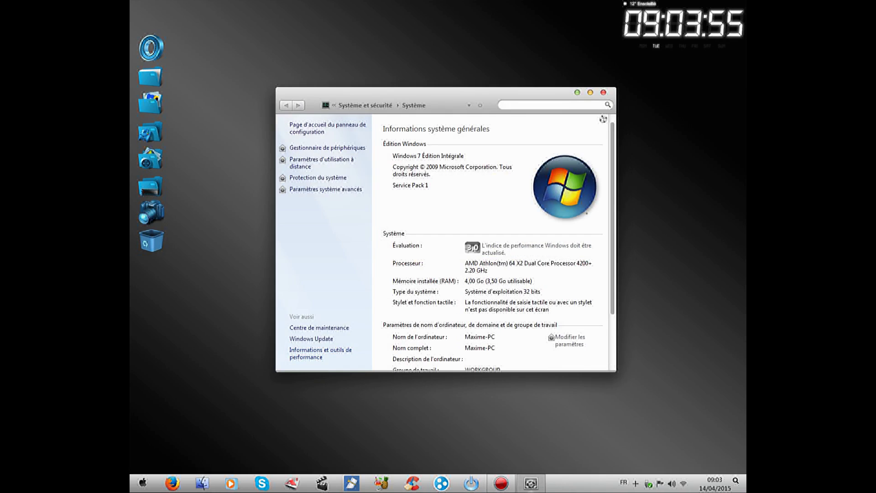
mouse_move(427, 96)
mouse_down()
mouse_move(417, 94)
mouse_move(419, 106)
mouse_up()
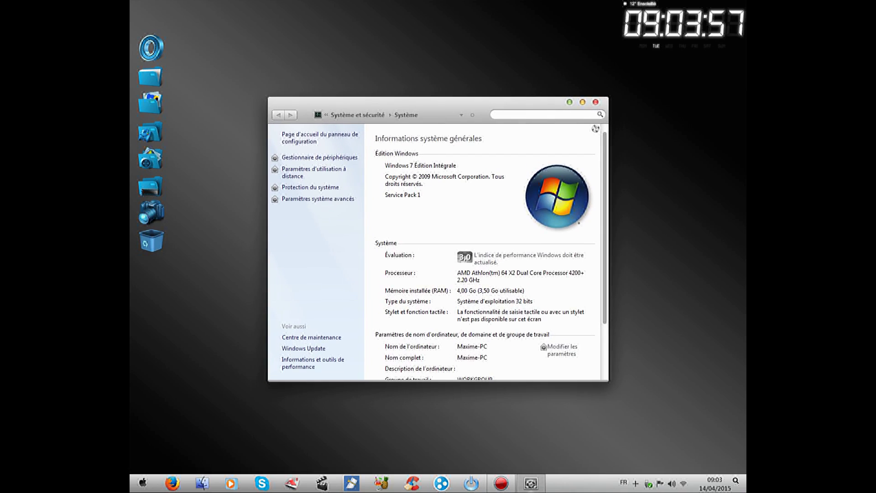
scroll(497, 257, down, 3)
scroll(490, 251, up, 2)
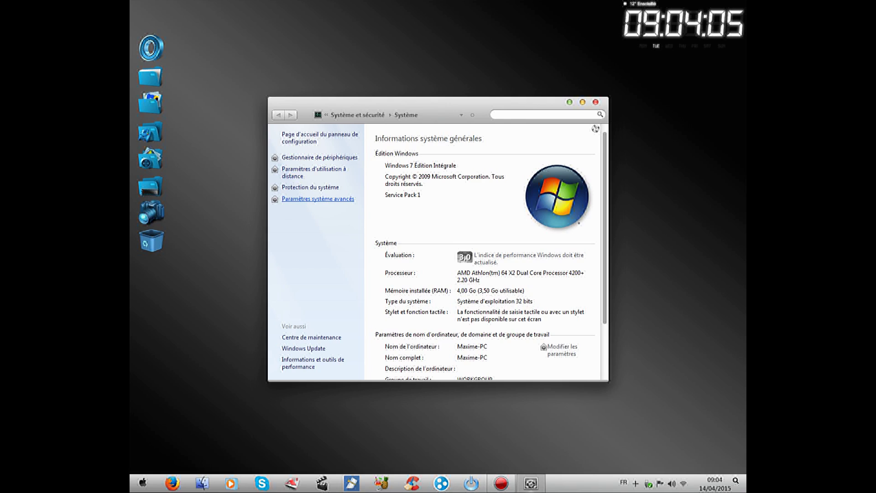
Open the virtual memory settings from the advanced performance options of the advanced system settings
click(318, 198)
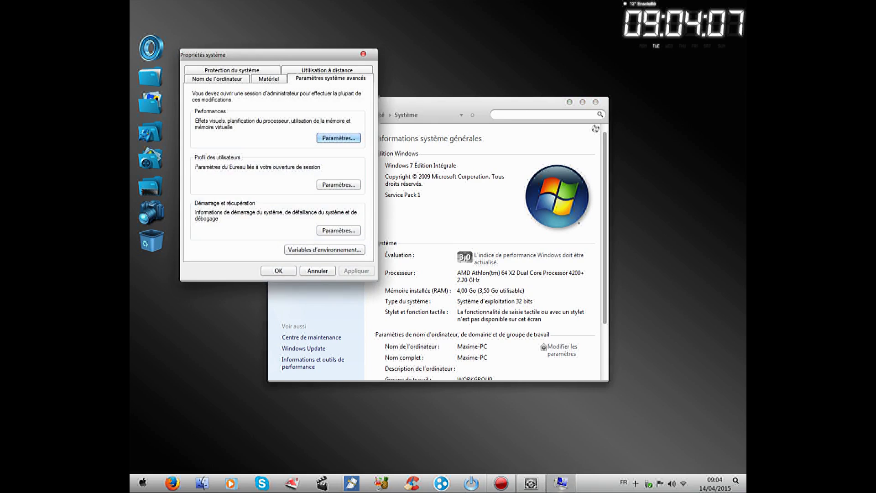
drag(238, 55, 346, 94)
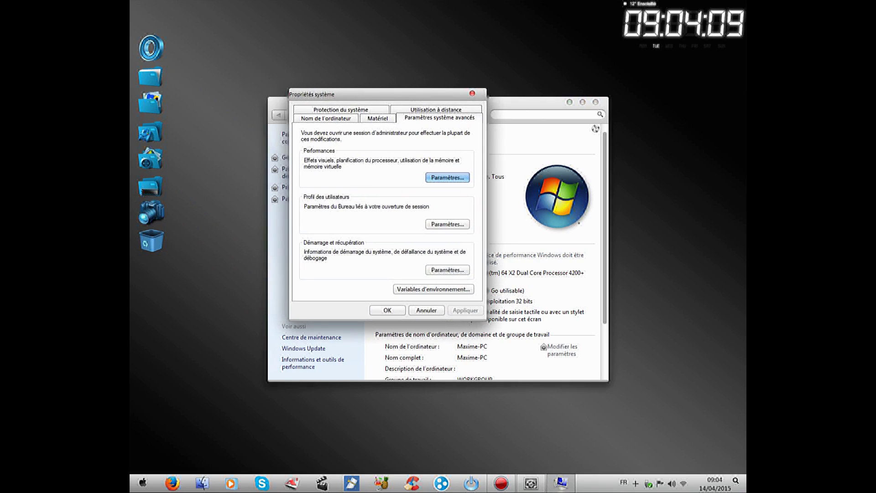
click(447, 177)
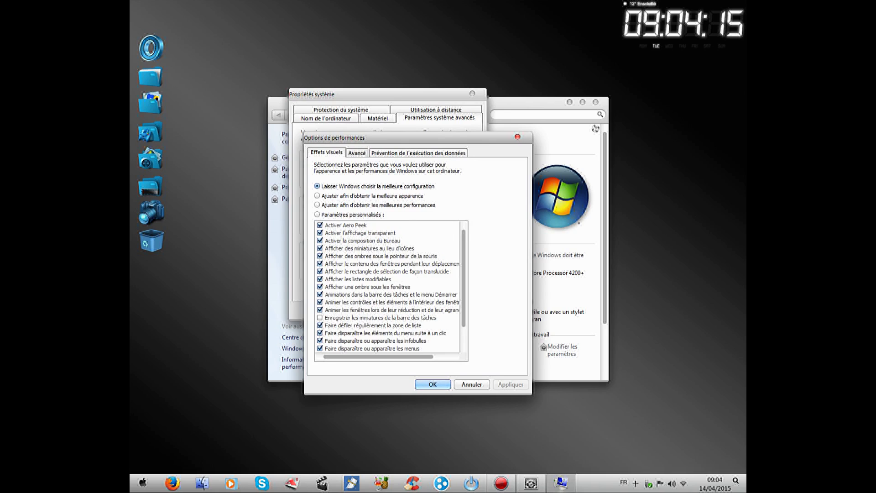
click(357, 153)
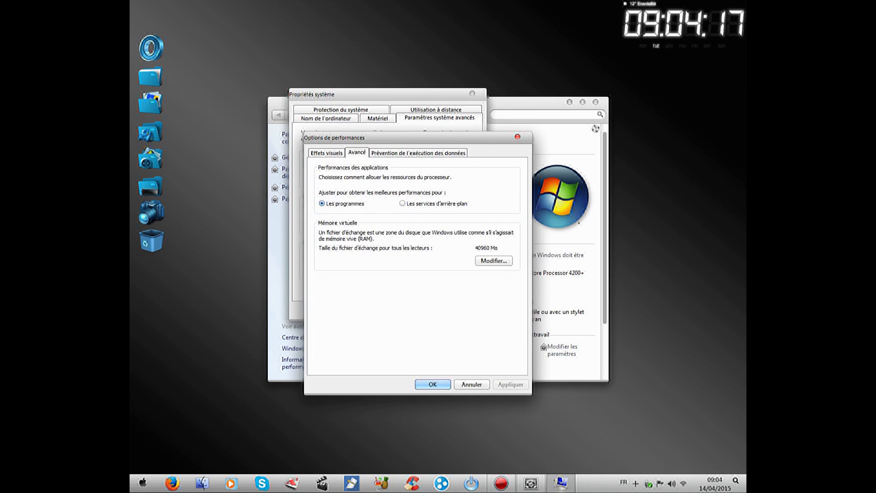
click(494, 260)
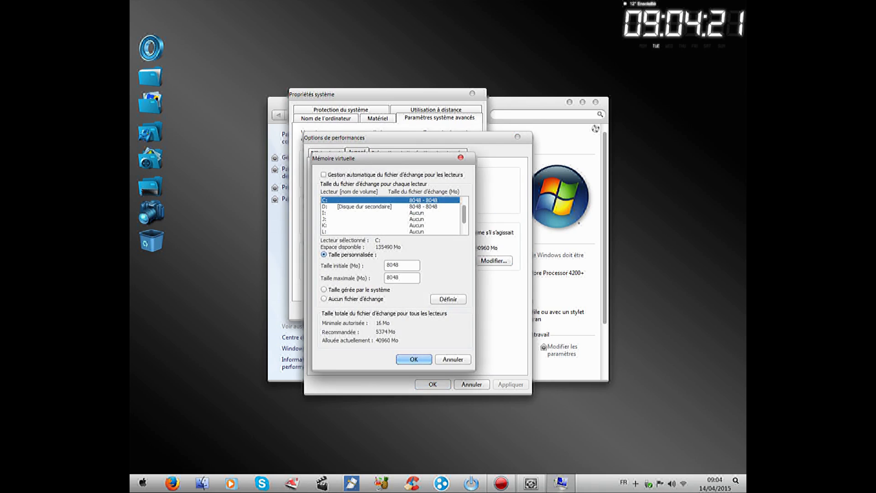
drag(384, 159, 416, 171)
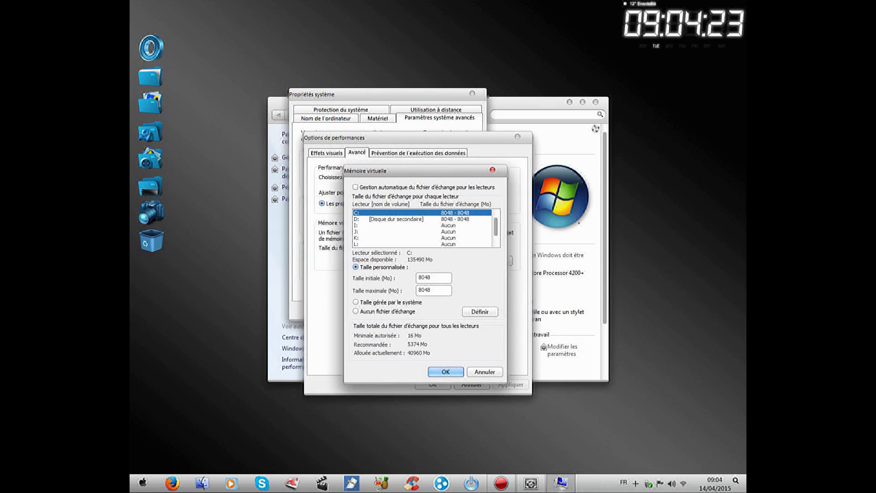
For drive C:, enter a custom paging file size of 20480 MB for both the initial and maximum size
click(396, 219)
click(396, 212)
click(396, 219)
click(396, 213)
key(shift+Home)
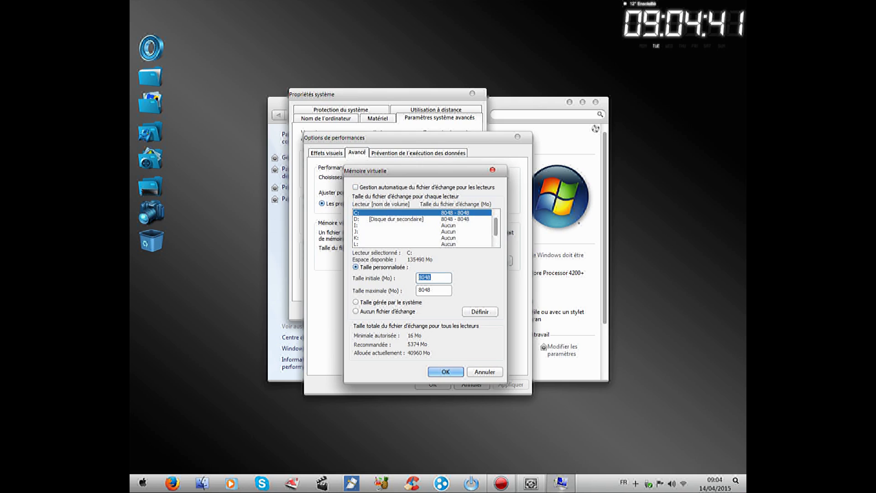
key(BackSpace)
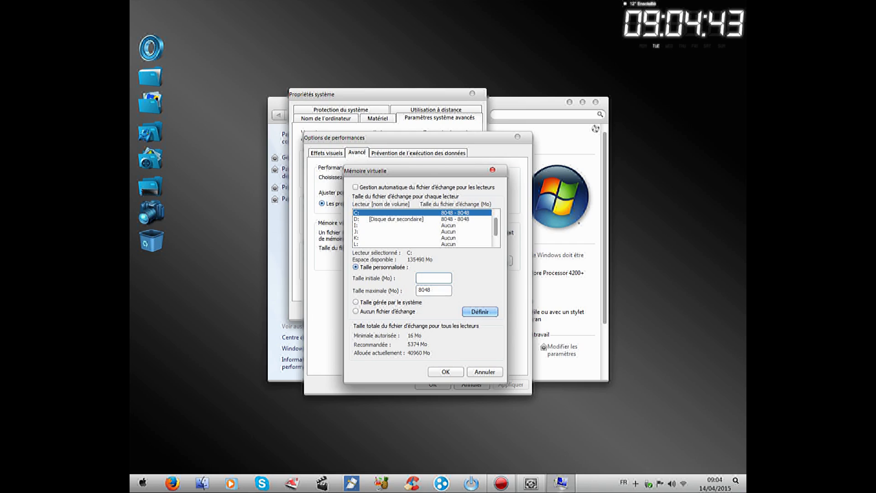
text(20480)
key(Tab)
key(BackSpace)
text(2048)
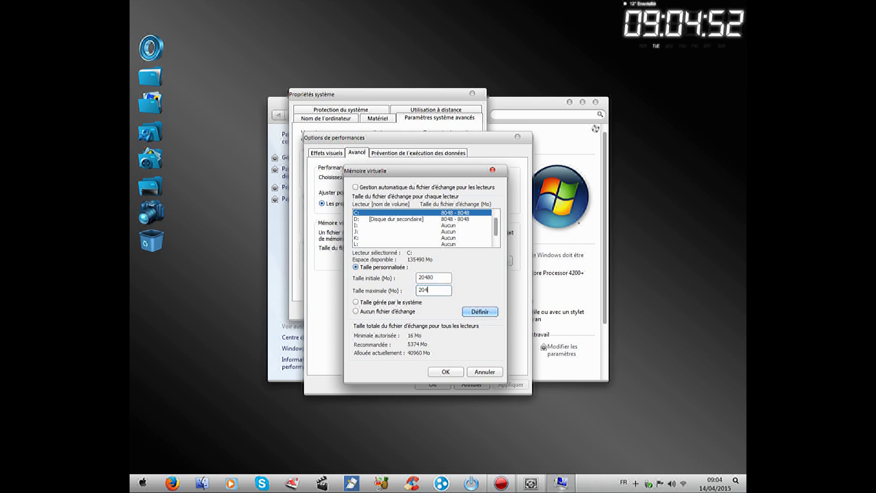
text(0)
Check the free space of the computer's drives and apply the entered paging file size to drive C:
click(143, 483)
click(275, 304)
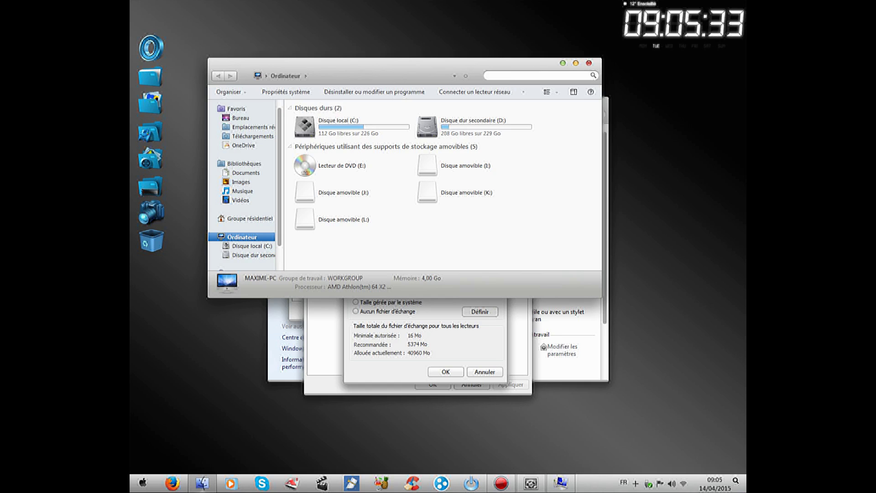
click(589, 63)
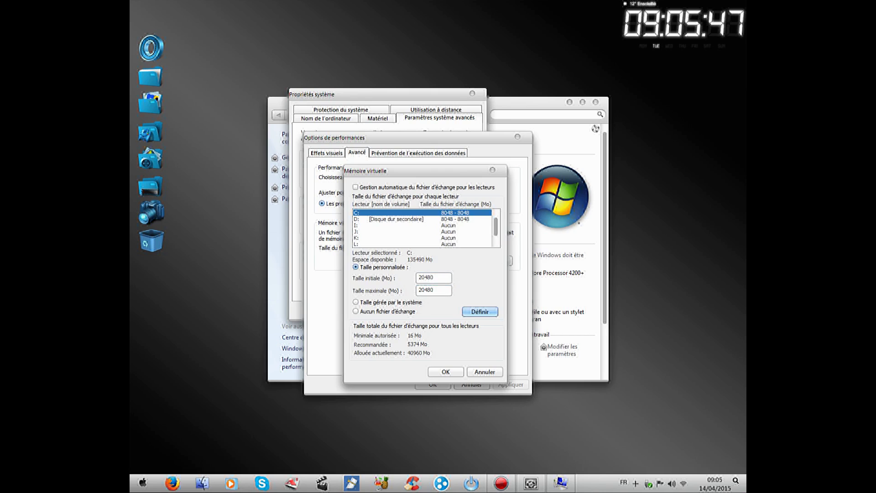
click(481, 312)
Set the custom paging file size of the secondary drive D: to 20480 MB initial and 20480 MB maximum
click(396, 219)
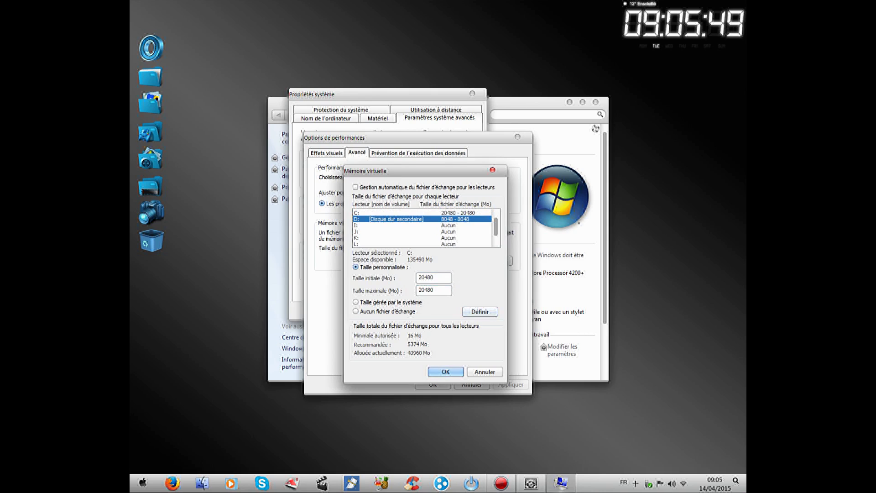
key(Tab)
key(Tab)
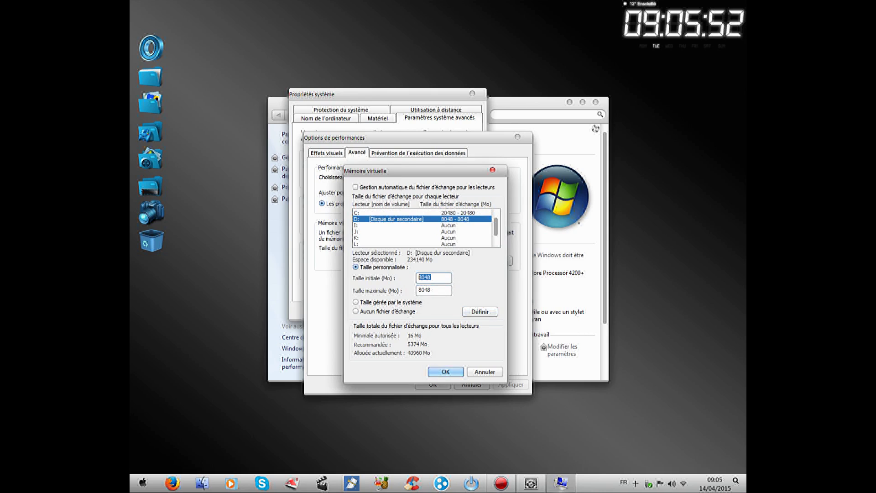
key(BackSpace)
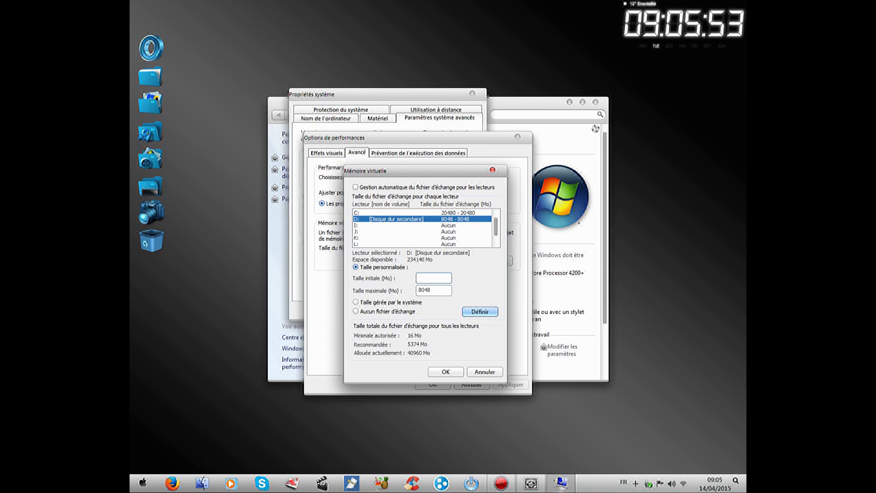
text(208)
text(80)
key(Tab)
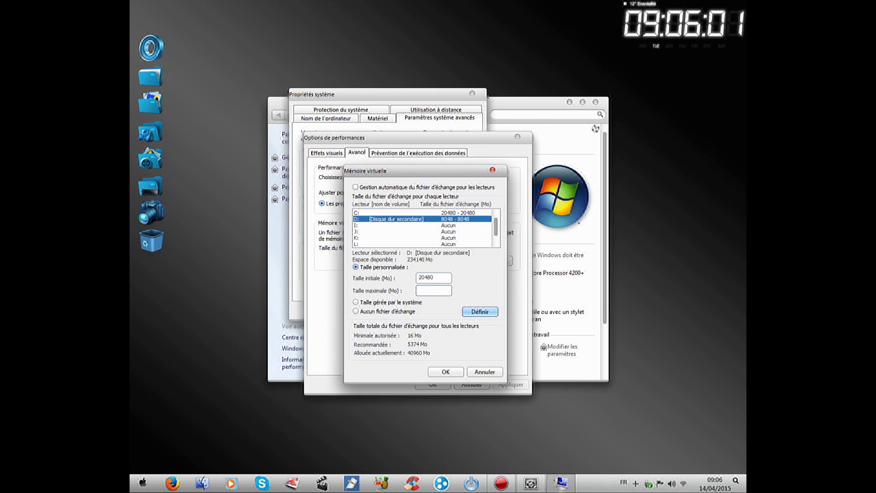
key(BackSpace)
text(20480)
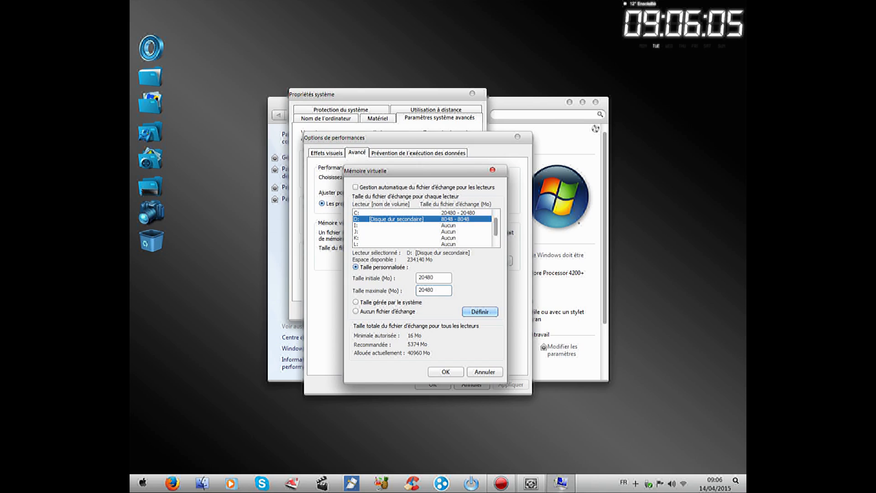
click(480, 311)
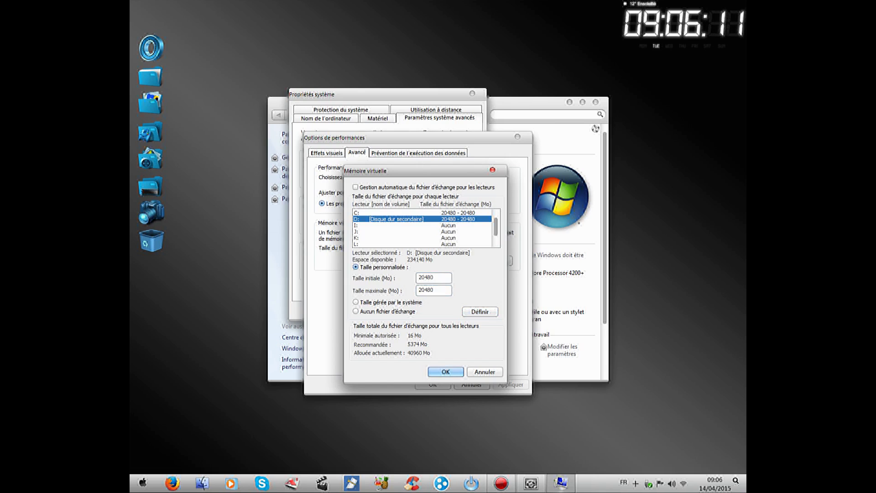
Confirm the virtual memory settings and close the performance options and system properties dialogs
click(446, 372)
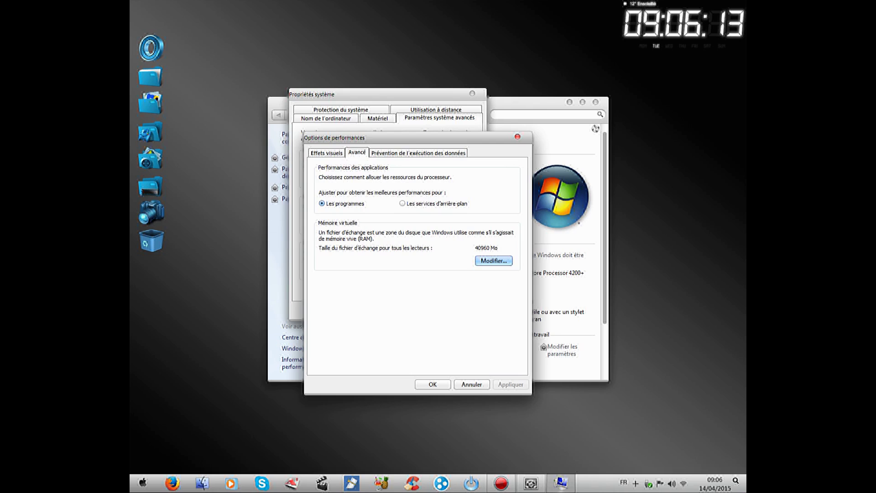
click(471, 384)
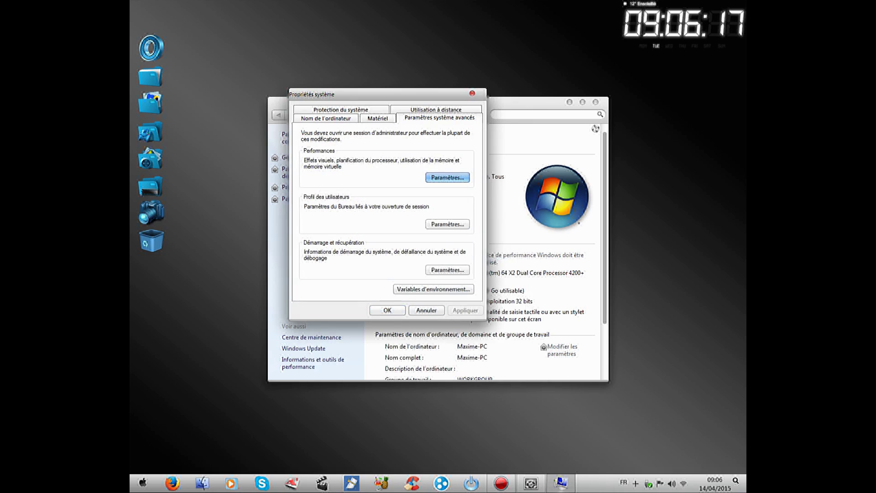
click(472, 93)
mouse_move(504, 106)
mouse_down()
mouse_move(489, 99)
mouse_move(542, 104)
mouse_move(516, 113)
mouse_up()
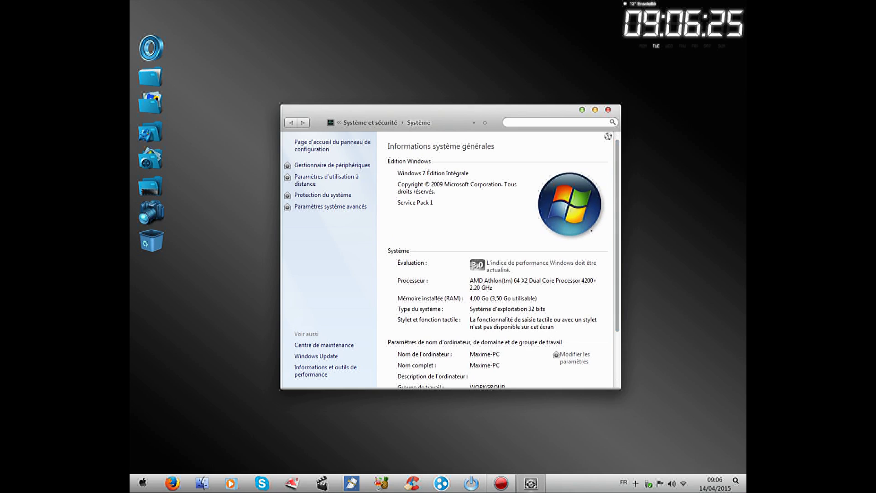
Review the virtual memory section in the advanced performance options and close all the system windows
click(331, 206)
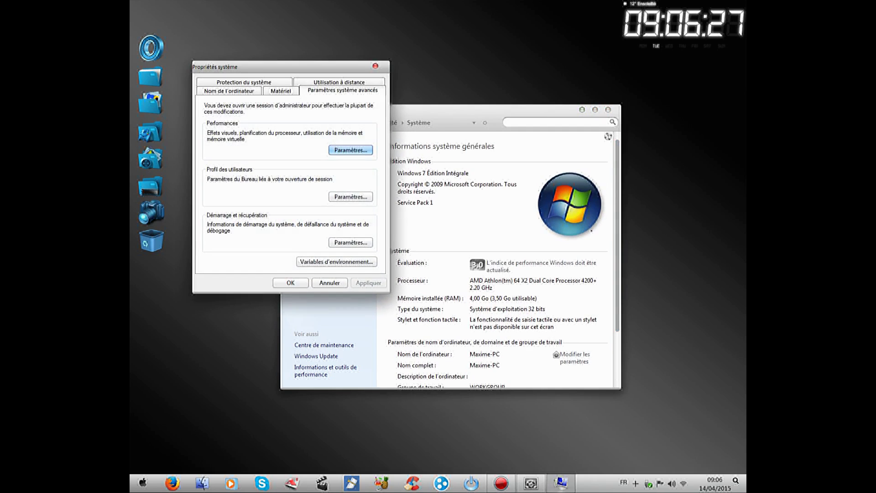
click(351, 149)
click(261, 125)
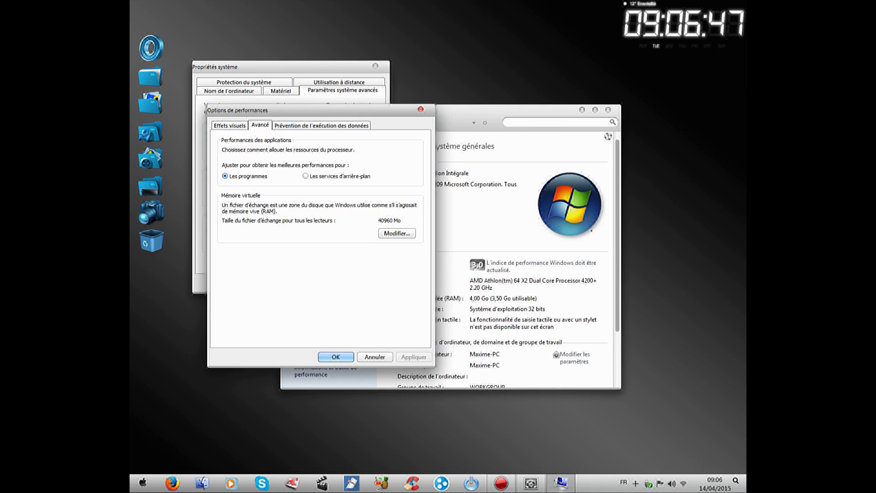
click(421, 109)
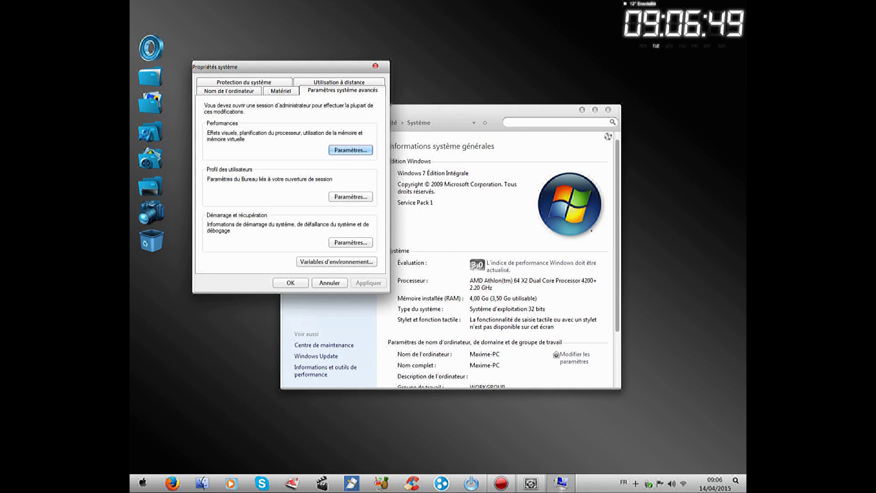
click(376, 66)
mouse_move(456, 113)
mouse_down()
mouse_move(418, 124)
mouse_move(465, 121)
mouse_move(447, 127)
mouse_up()
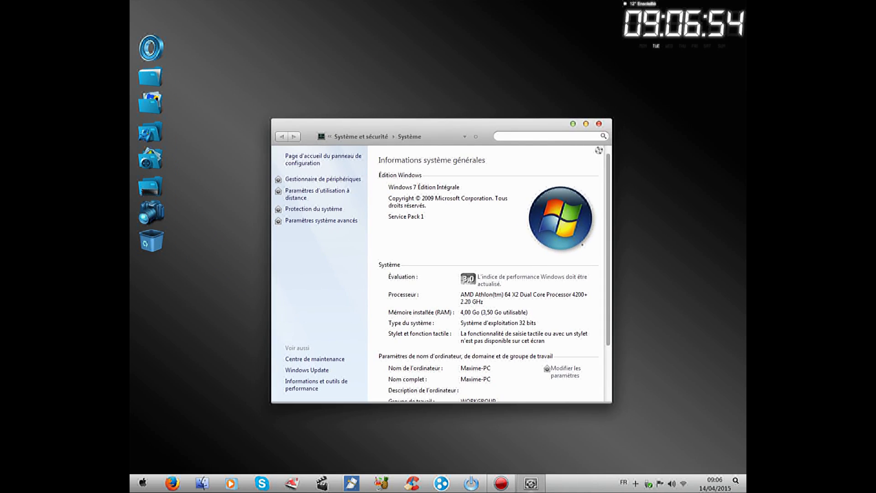
drag(608, 205, 609, 204)
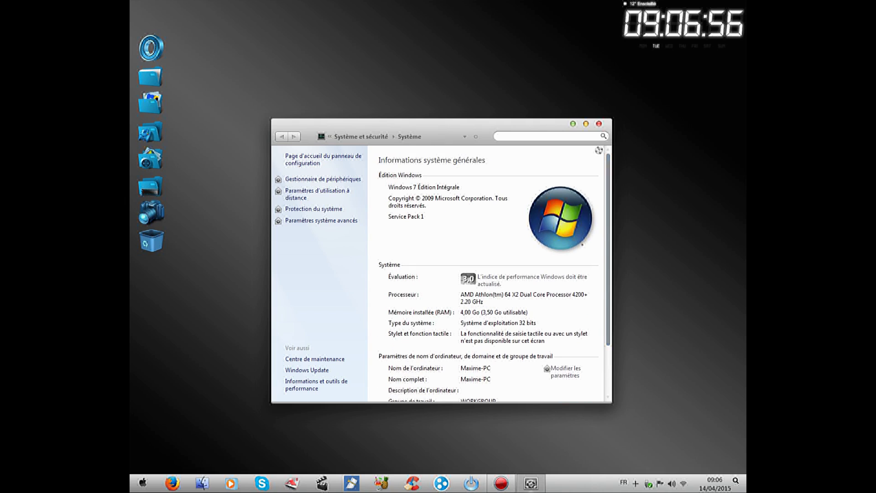
click(599, 124)
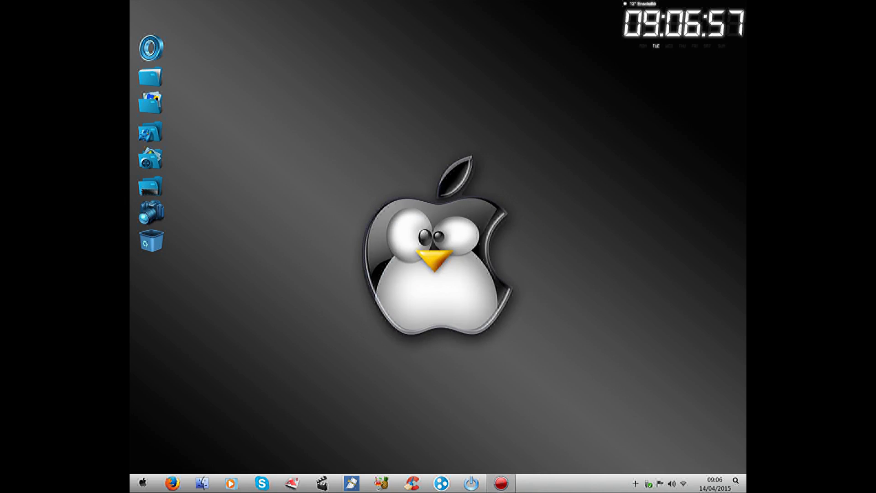